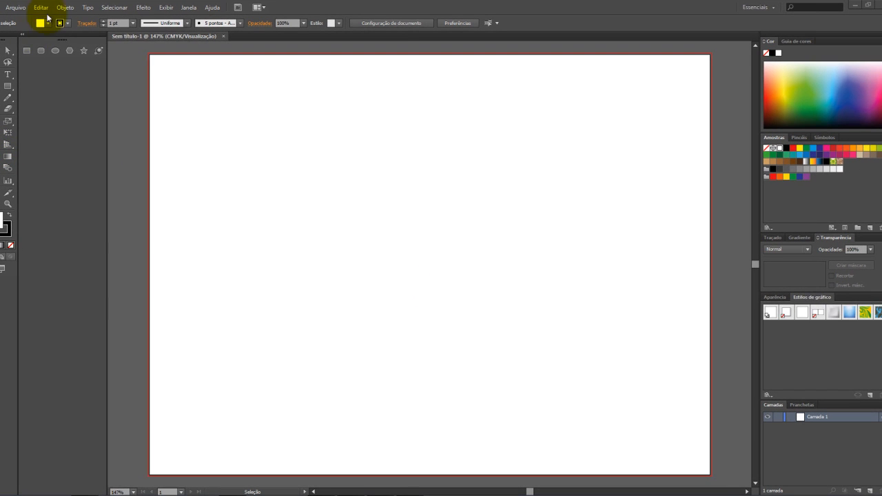
Draw a white rectangle about 183 × 163 px near the middle of the artboard and select it
left_click(65, 7)
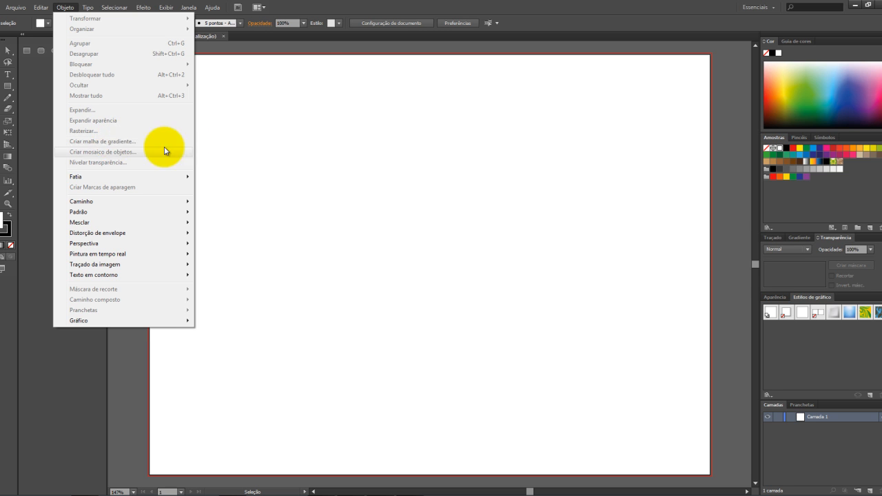
left_click(357, 3)
key("m")
left_click_drag(316, 221, 444, 336)
key("v")
left_click(321, 408)
left_click(338, 335)
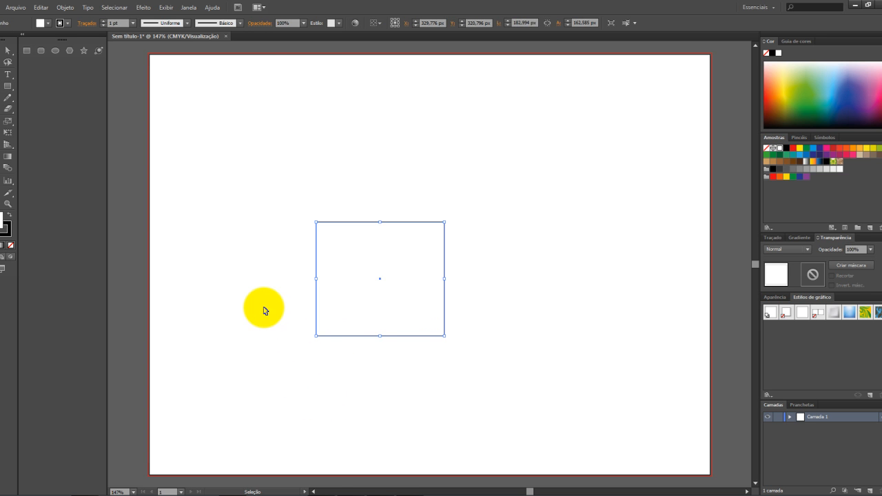
left_click(258, 317)
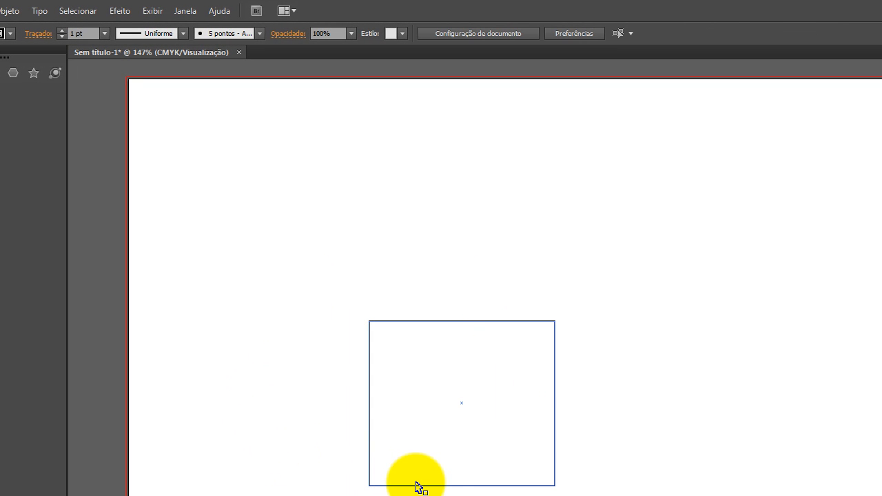
left_click(417, 485)
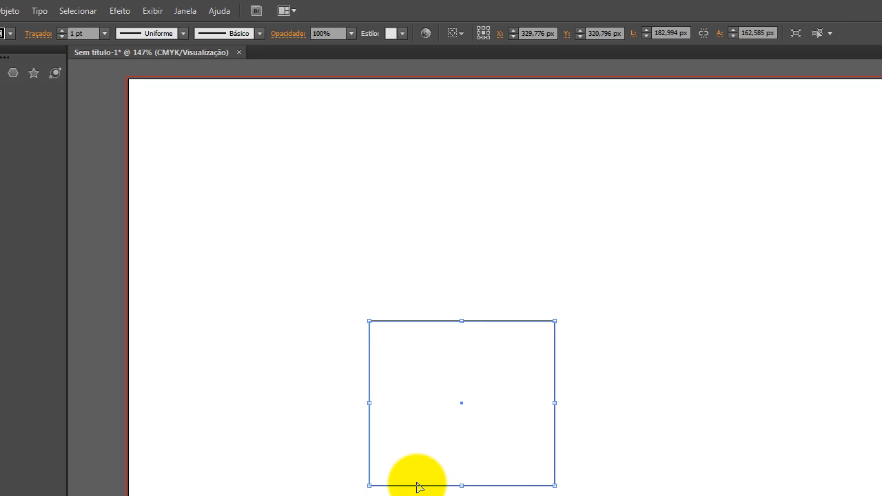
Open the gradient mesh creation settings for the rectangle and turn on the preview
left_click(13, 11)
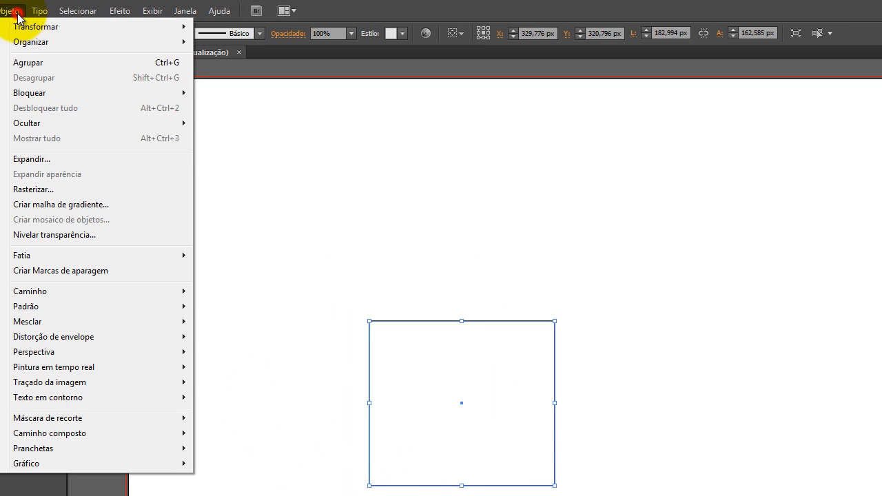
left_click(31, 204)
left_click_drag(771, 219, 773, 325)
left_click(662, 445)
left_click(661, 445)
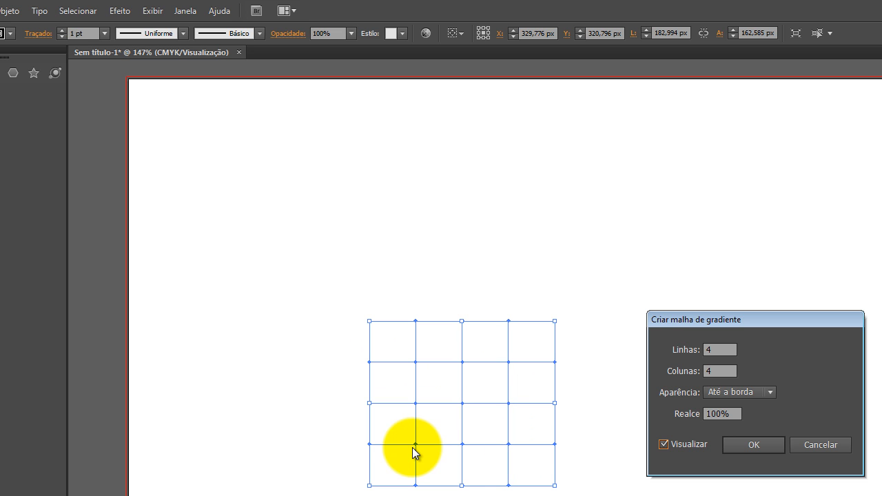
Try out a gradient mesh with 6 rows and 6, then 2 columns, and cancel without applying it
left_click(716, 350)
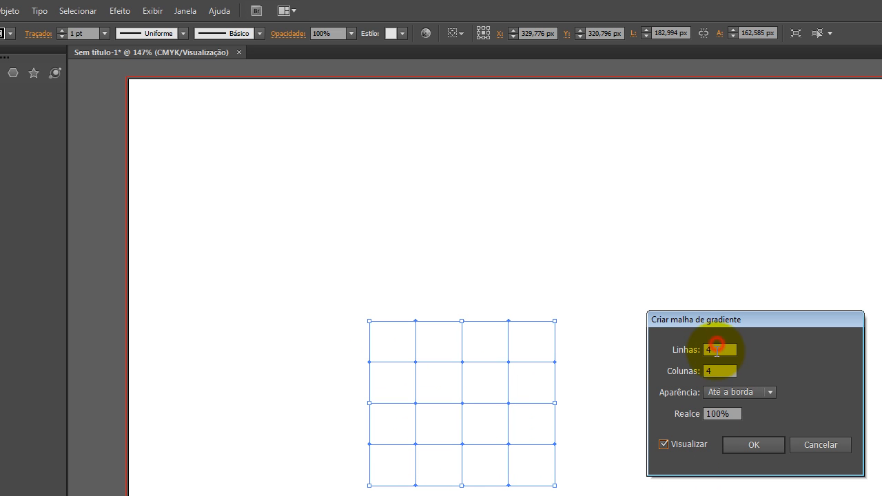
type("6")
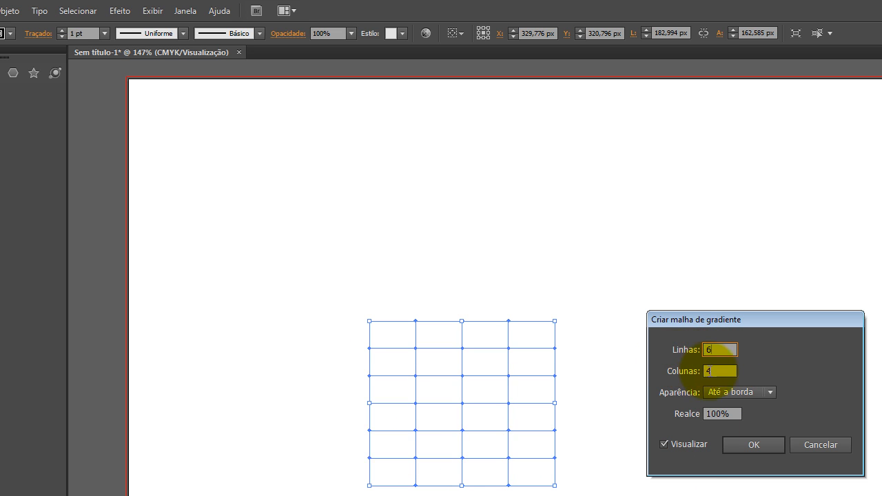
left_click(709, 373)
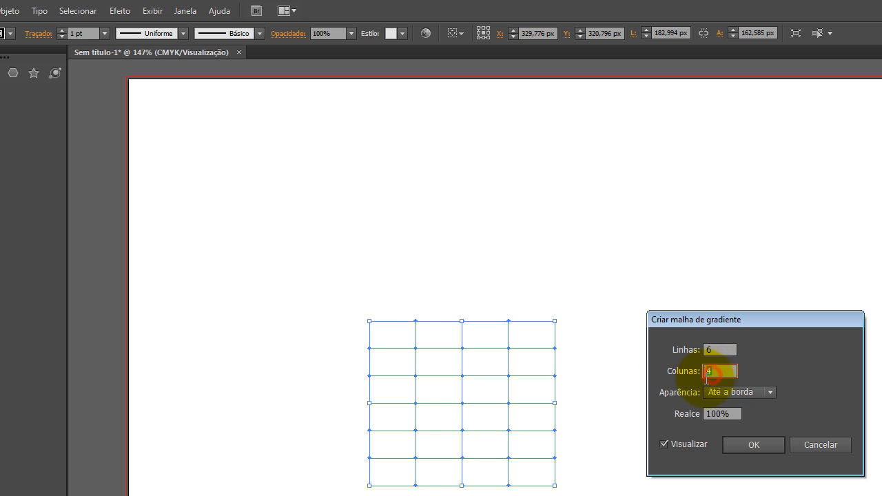
type("6")
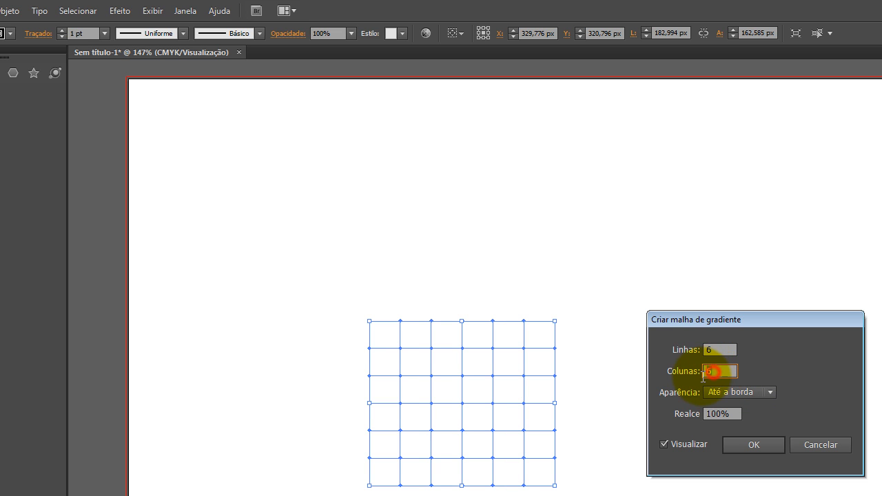
type("2")
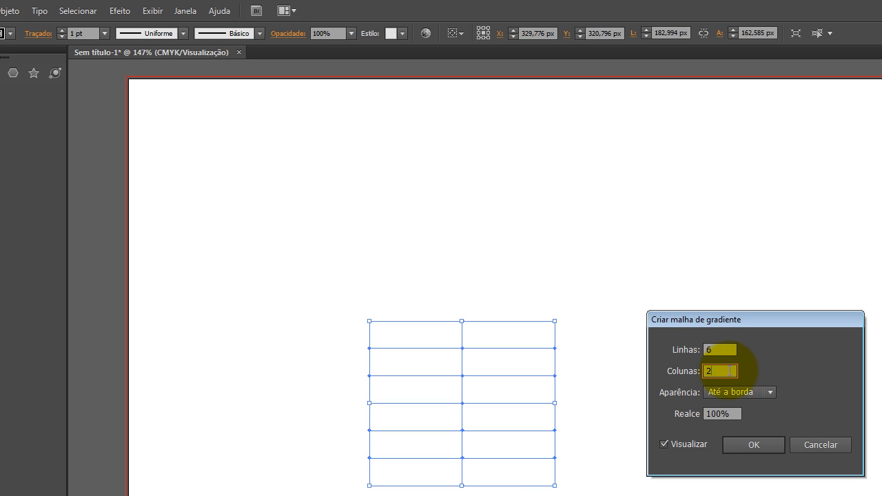
left_click(719, 377)
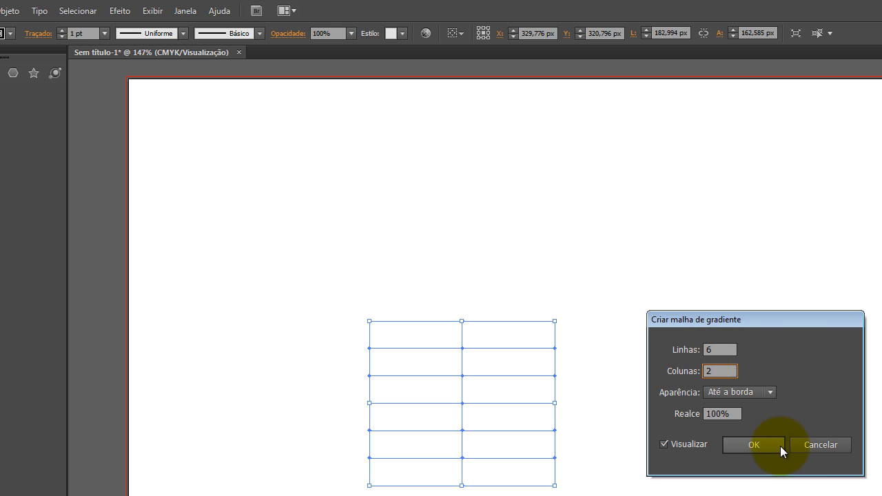
left_click(820, 444)
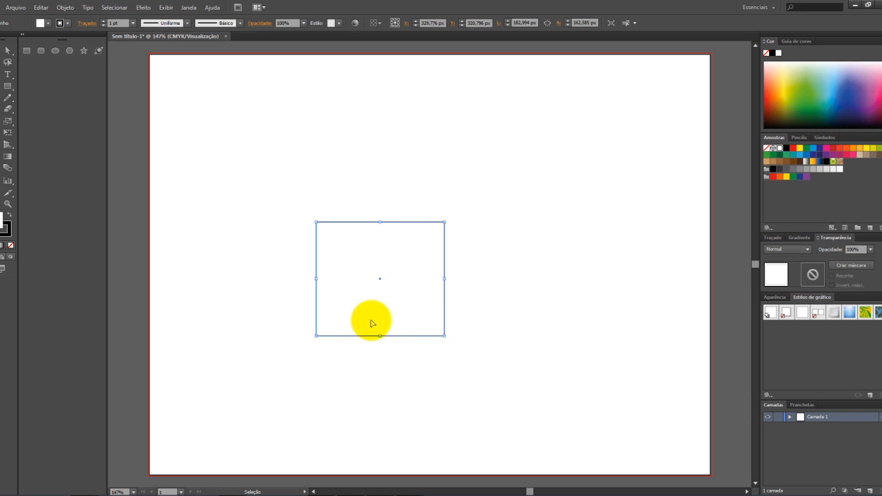
Move the rectangle to the right and slightly down, and add a mesh point at its centre with the Mesh tool
left_click_drag(363, 337, 428, 361)
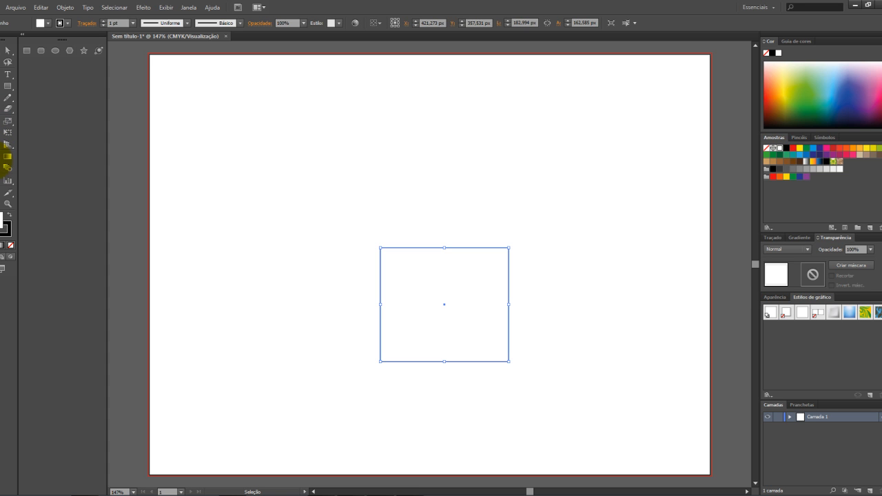
left_click(7, 168)
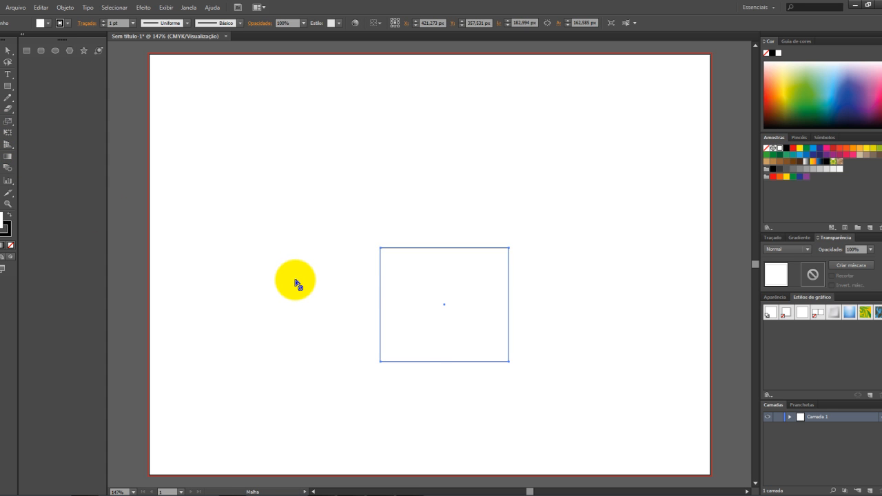
left_click(444, 303)
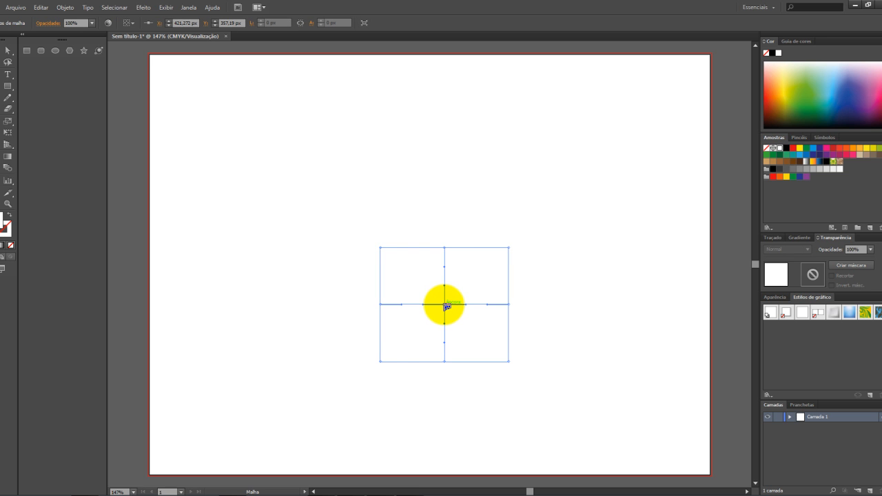
Add many more mesh points scattered across the rectangle to build a dense grid
left_click(419, 281)
left_click(469, 290)
left_click(484, 331)
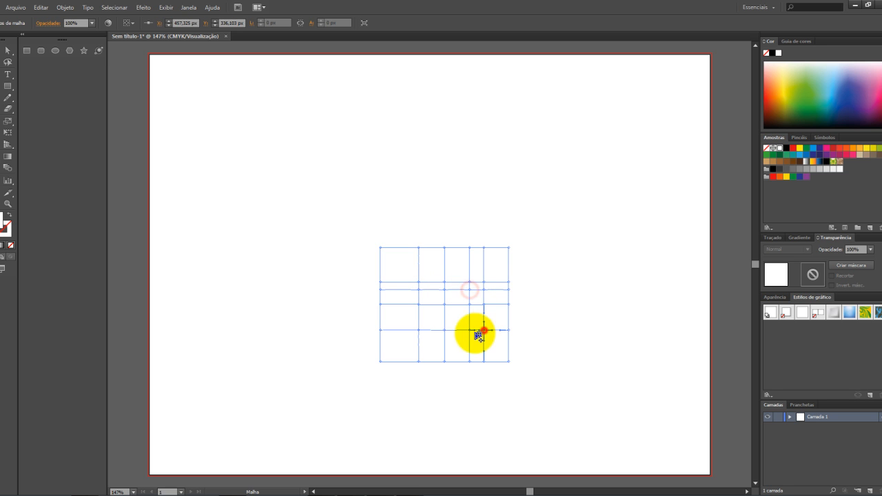
left_click(453, 340)
left_click(407, 346)
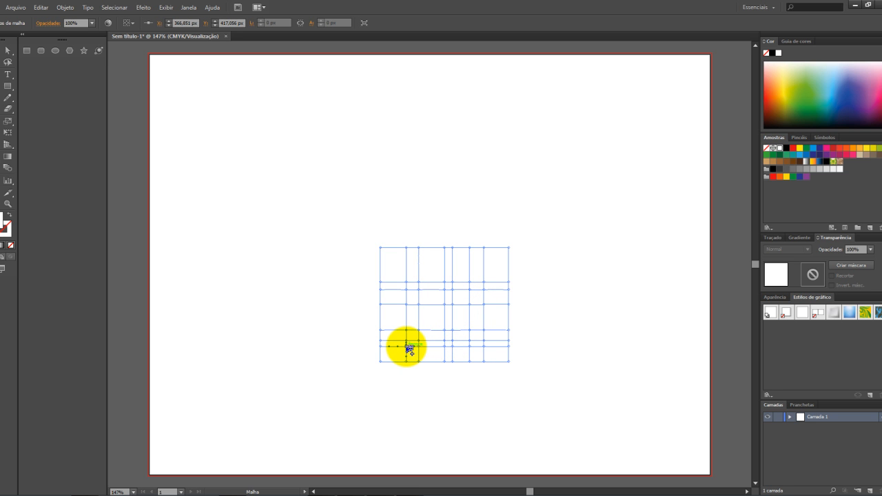
left_click(392, 323)
left_click(449, 319)
left_click(453, 280)
left_click(408, 264)
left_click(394, 301)
left_click(402, 316)
left_click(463, 331)
left_click(471, 316)
left_click(476, 293)
left_click(478, 279)
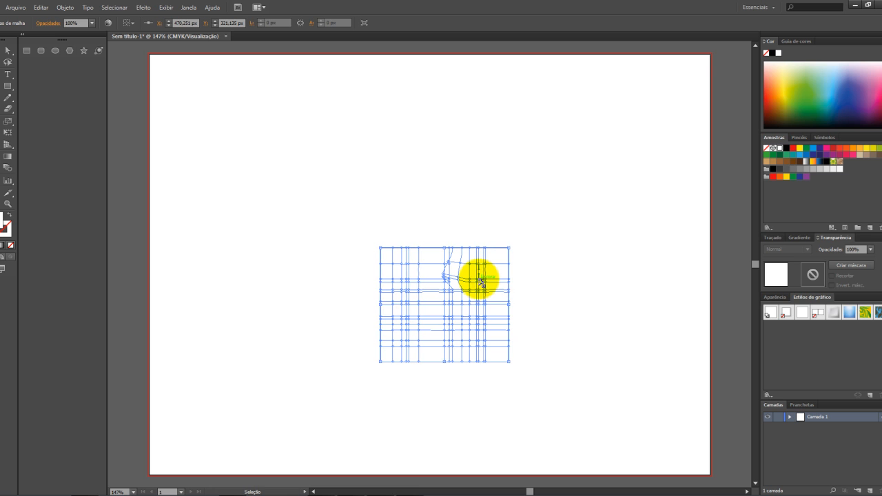
Undo the extra mesh points, keeping only the one at the rectangle's centre
key("v")
key("ctrl+z")
key("ctrl+z")
key("ctrl+z")
key("ctrl+z")
key("ctrl+z")
key("ctrl+z")
key("ctrl+z")
key("ctrl+z")
key("ctrl+z")
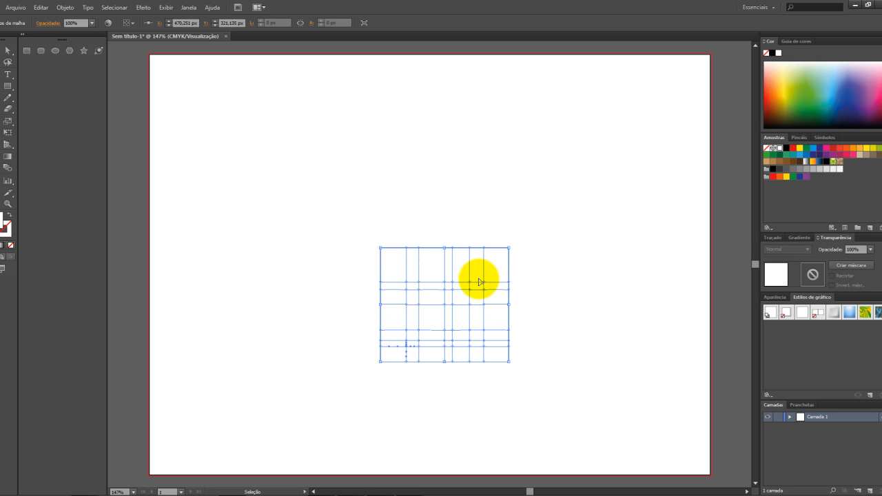
key("ctrl+z")
key("ctrl+z")
Delete the central mesh point and move the remaining rectangle towards the upper left of the artboard
key("u")
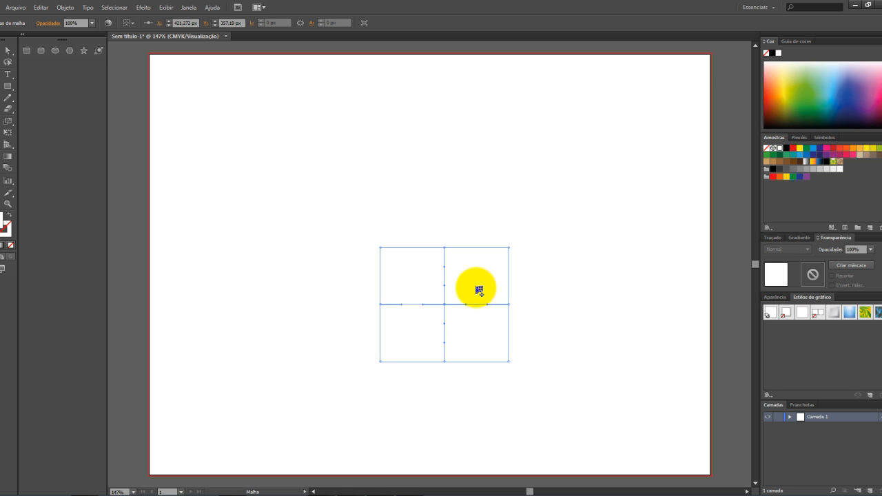
key("Delete")
key("v")
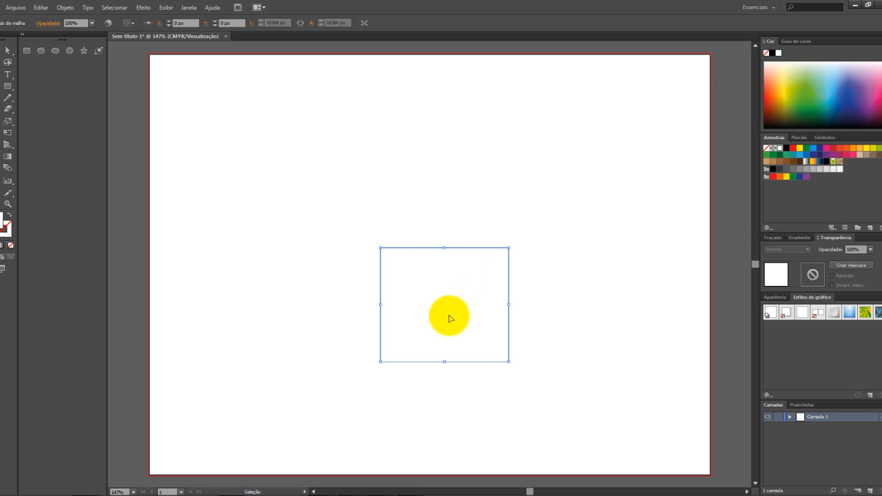
left_click(379, 335)
left_click_drag(406, 364, 265, 276)
left_click(273, 308)
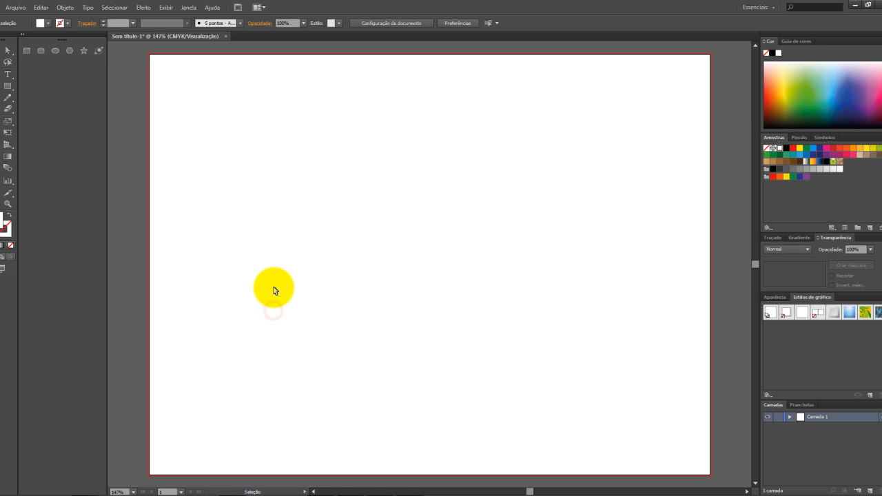
left_click(282, 274)
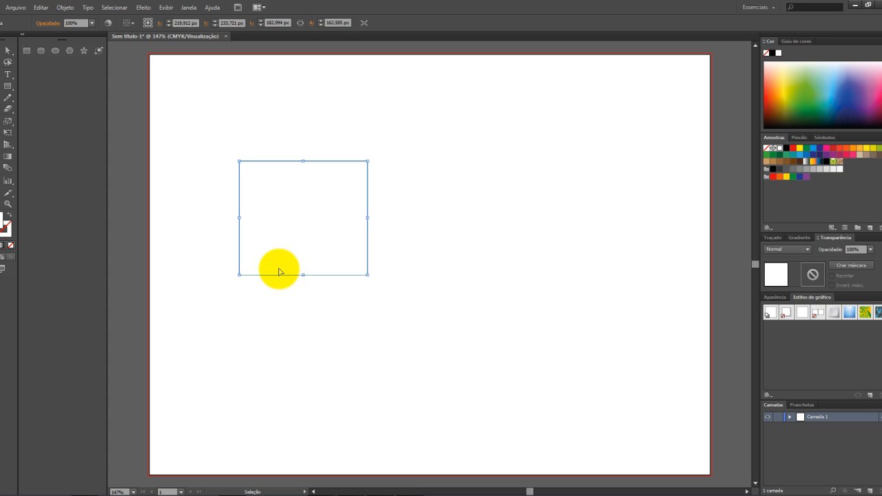
left_click(290, 254)
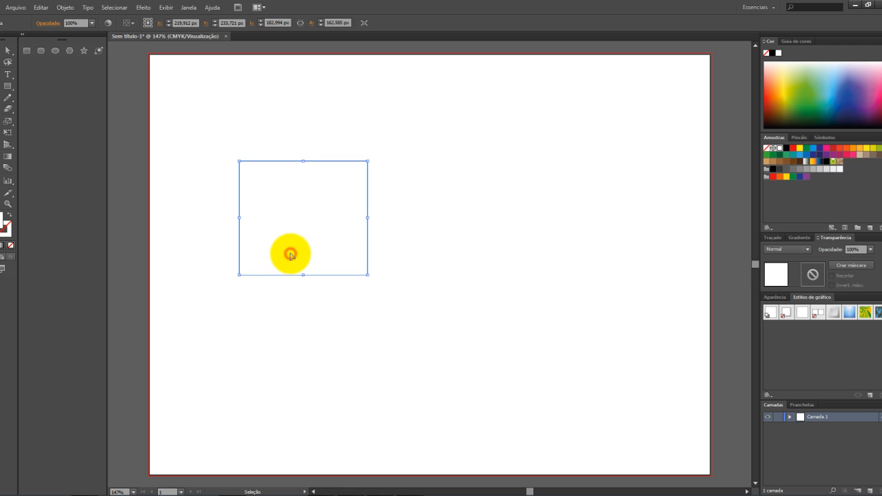
Draw a new white rectangle about 130 × 150 px in the upper left of the artboard and show its appearance attributes
key("m")
left_click_drag(263, 188, 355, 294)
key("v")
left_click(331, 277)
left_click(321, 322)
left_click(310, 293)
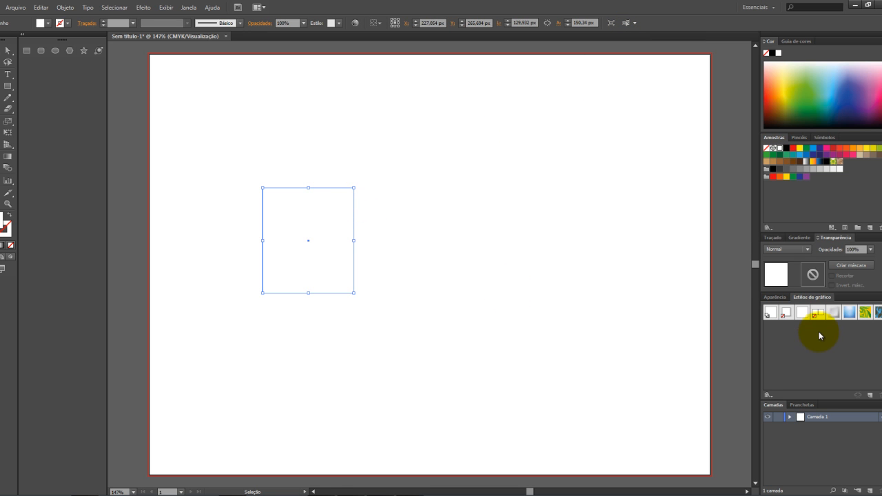
left_click(777, 298)
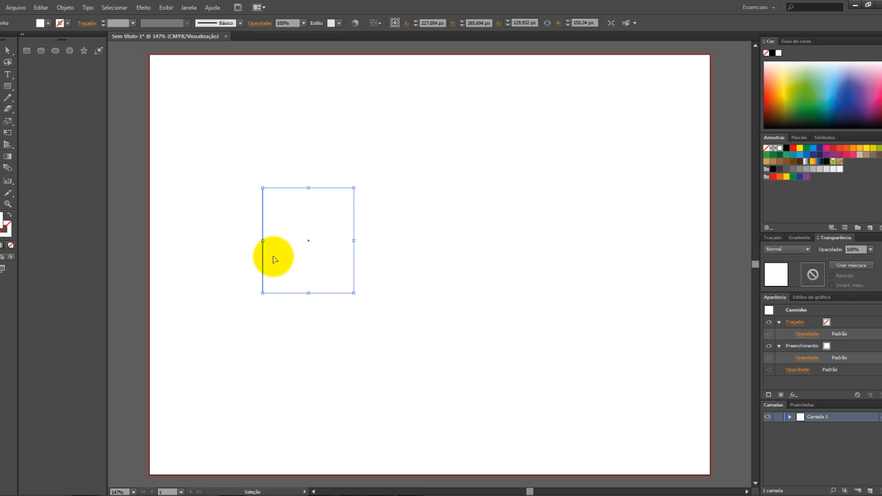
Add a mesh point at the new rectangle's centre with the Mesh tool, and display the graphic styles
key("u")
left_click(308, 240)
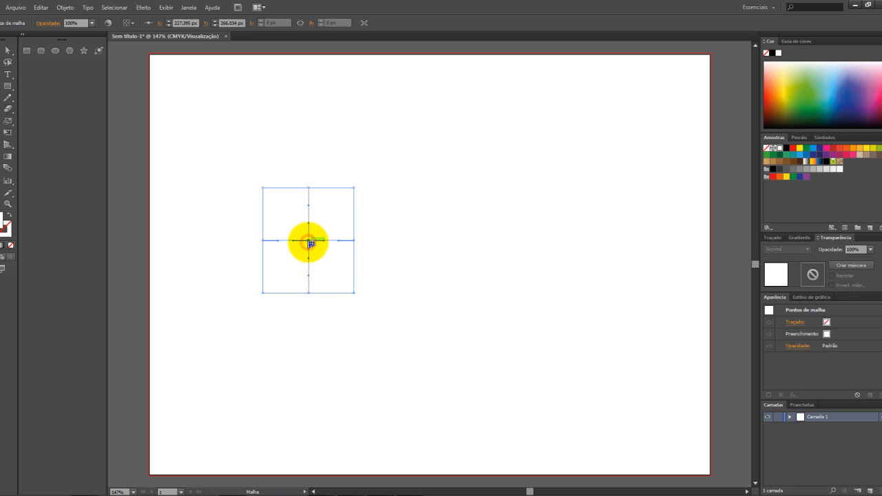
key("v")
left_click(390, 272)
left_click(344, 272)
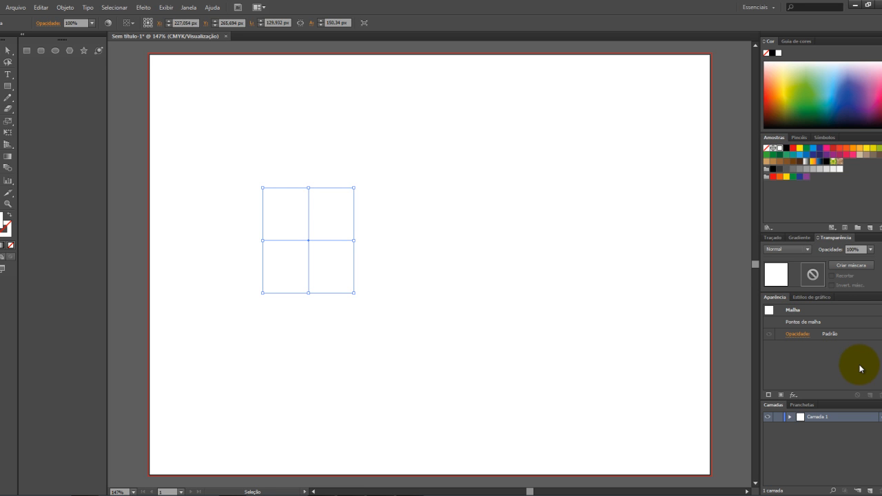
left_click(806, 299)
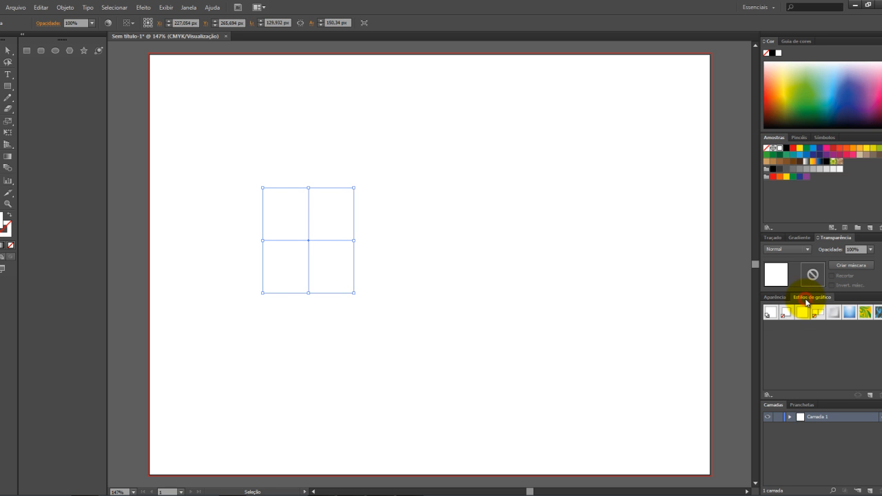
Select only the central mesh point with Direct Selection and colour it green from the colour spectrum
key("a")
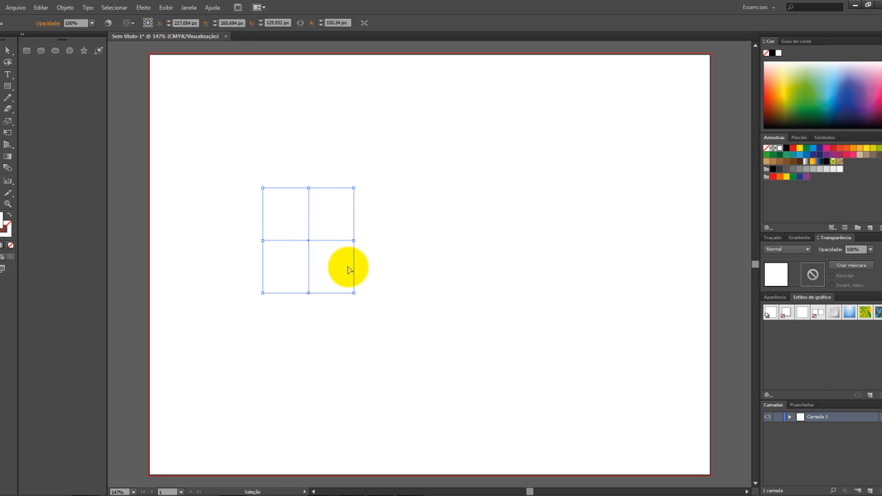
left_click(310, 243)
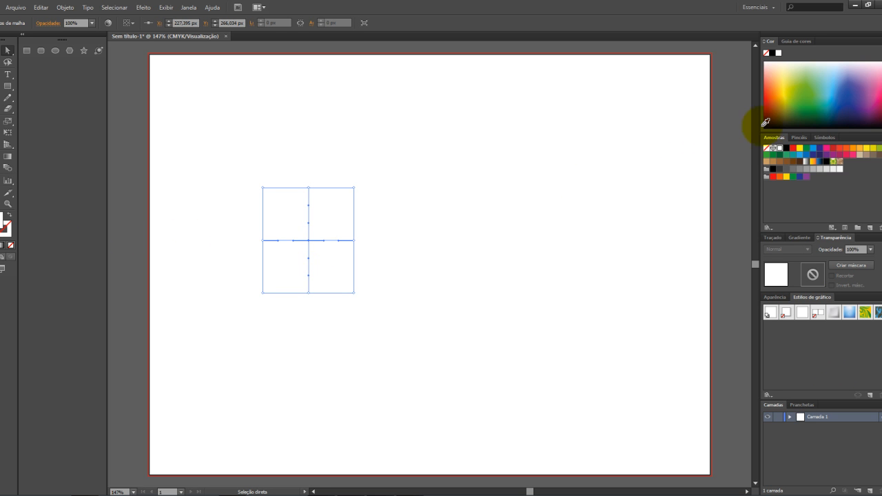
left_click(801, 104)
key("v")
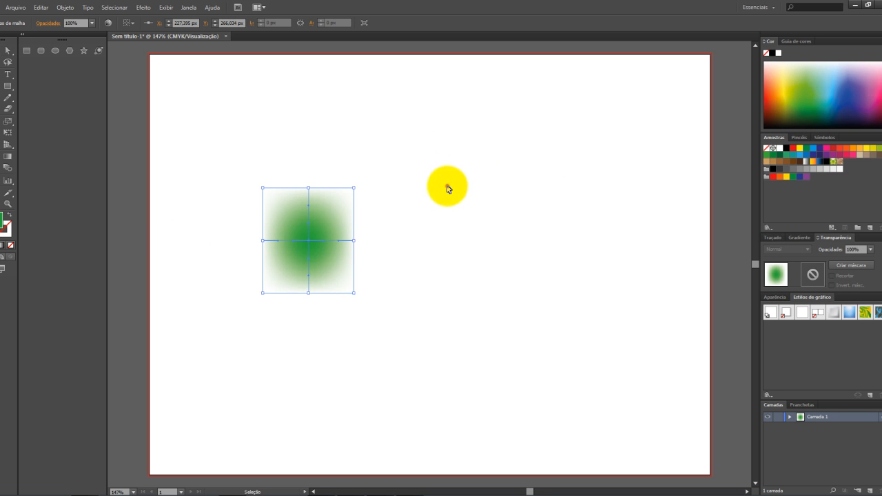
left_click(448, 186)
Add the green gradient mesh to the graphic styles as a new style
left_click(322, 240)
left_click_drag(307, 257, 776, 367)
left_click(450, 329)
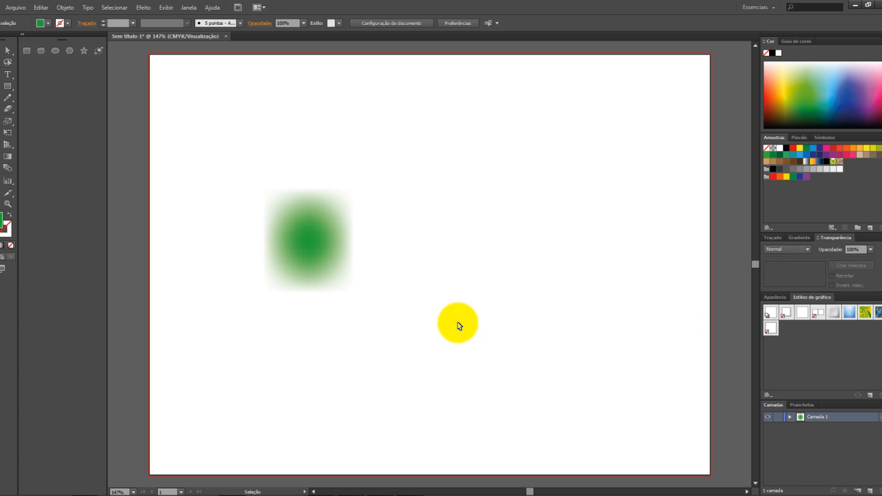
Draw a green rectangle about 98 × 119 px in the lower right part of the artboard
key("m")
left_click_drag(476, 277, 545, 360)
key("v")
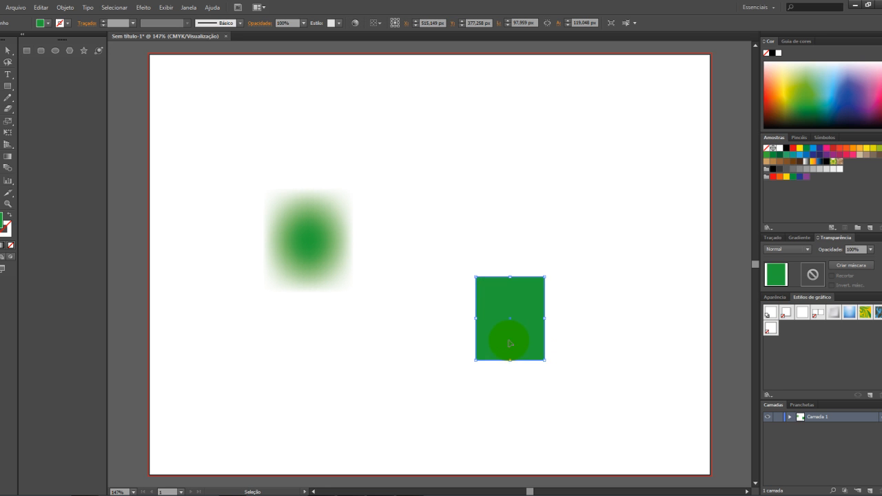
Give the green rectangle the default white fill and 1 pt black stroke
double_click(5, 226)
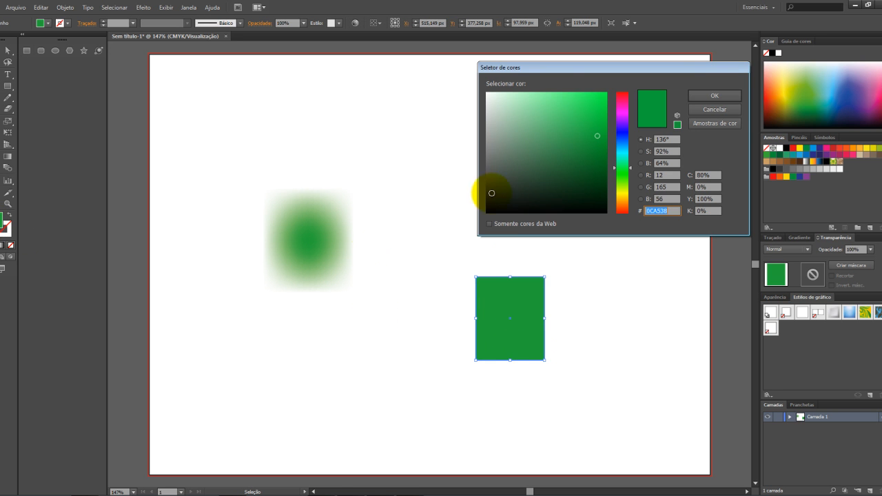
left_click(703, 108)
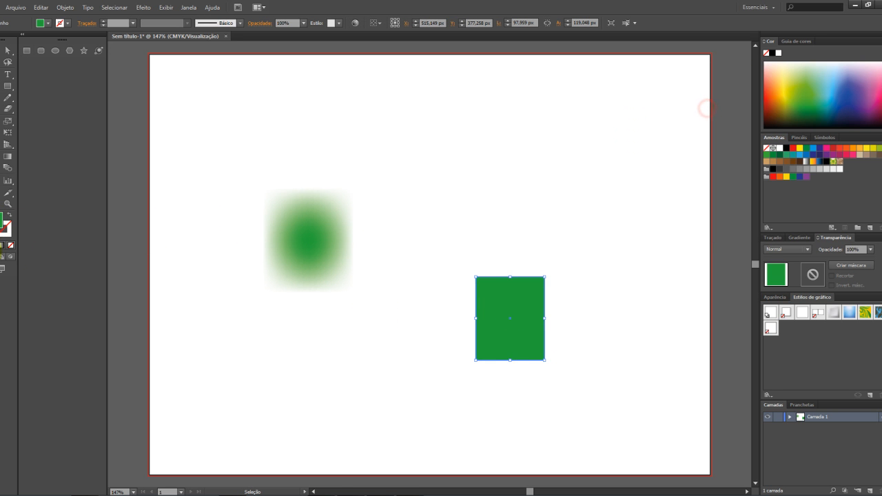
left_click(2, 244)
left_click(307, 356)
left_click(524, 356)
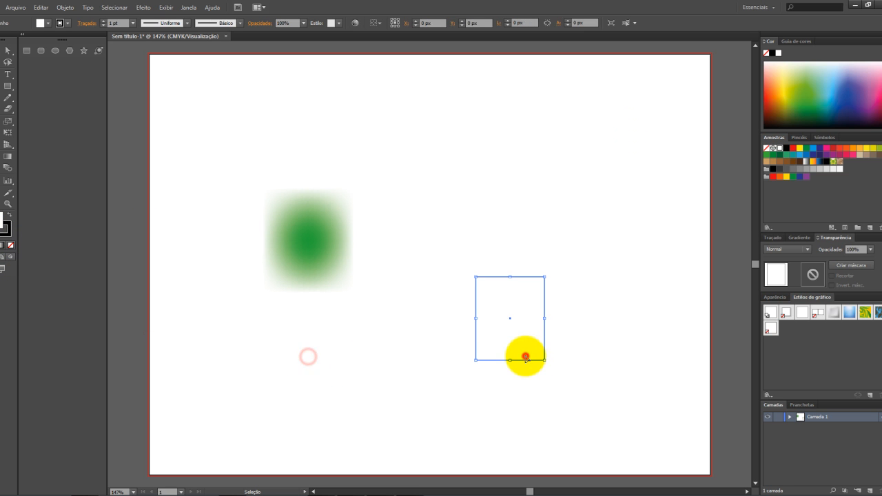
Apply the graphic style saved from the green mesh to the white rectangle as a test, and delete the rectangle
double_click(771, 330)
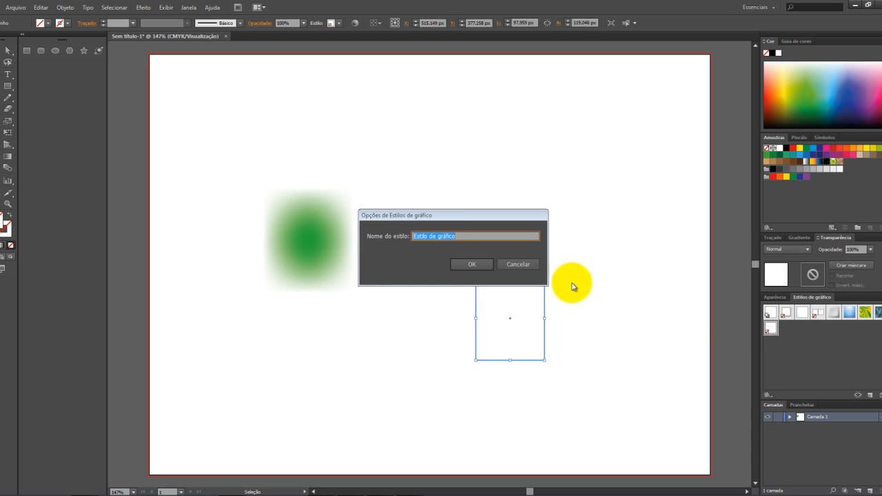
left_click(517, 264)
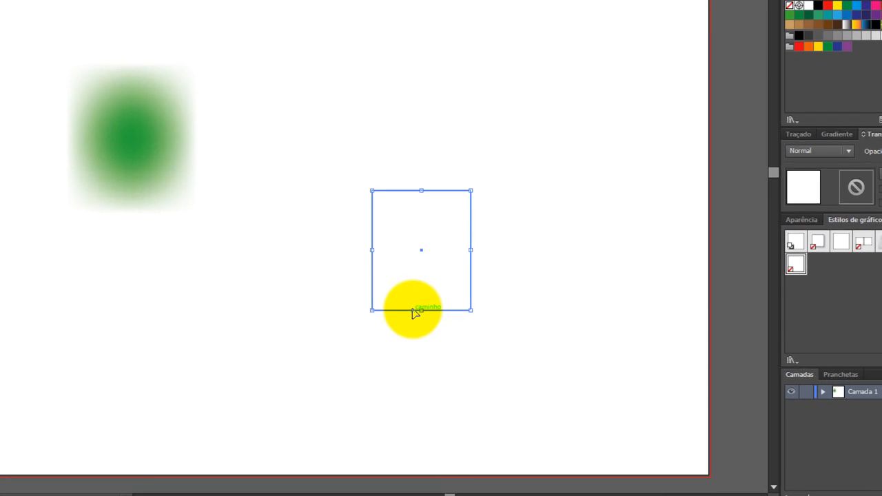
left_click_drag(503, 358, 430, 393)
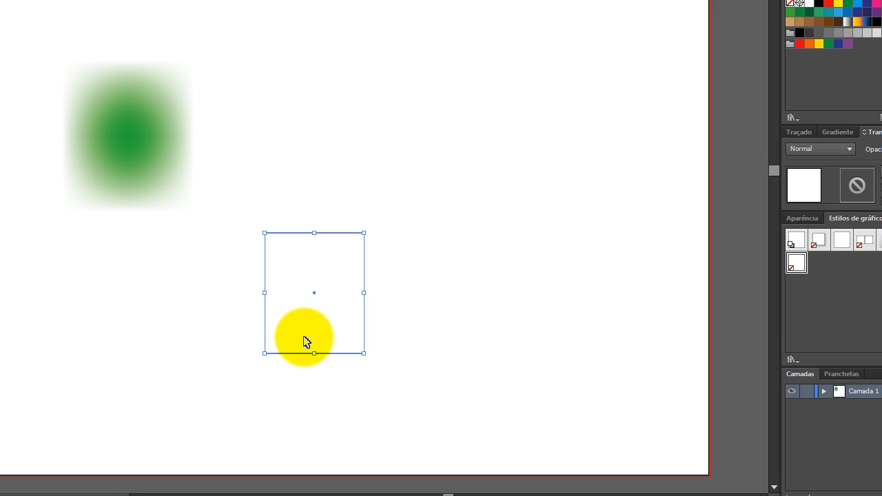
left_click(307, 343)
Move the green mesh near the artboard's centre and draw a white rectangle overlapping its upper-left corner
left_click_drag(118, 178, 301, 292)
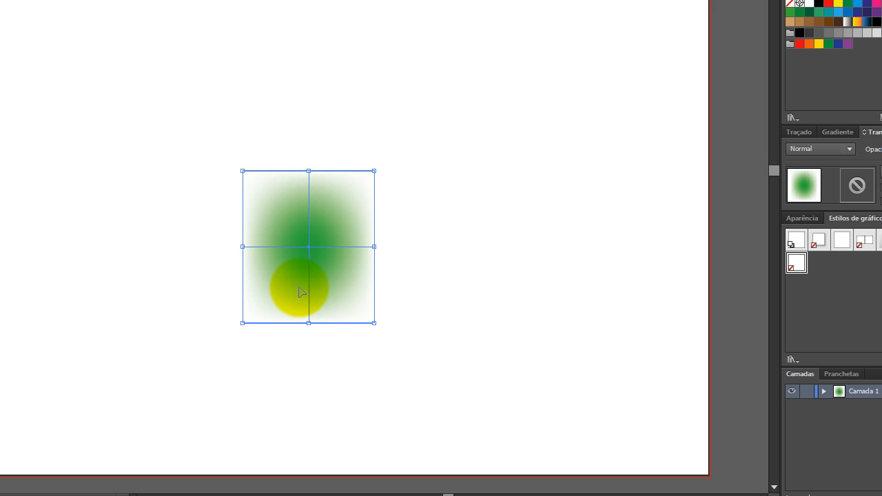
key("m")
left_click_drag(189, 107, 289, 219)
key("v")
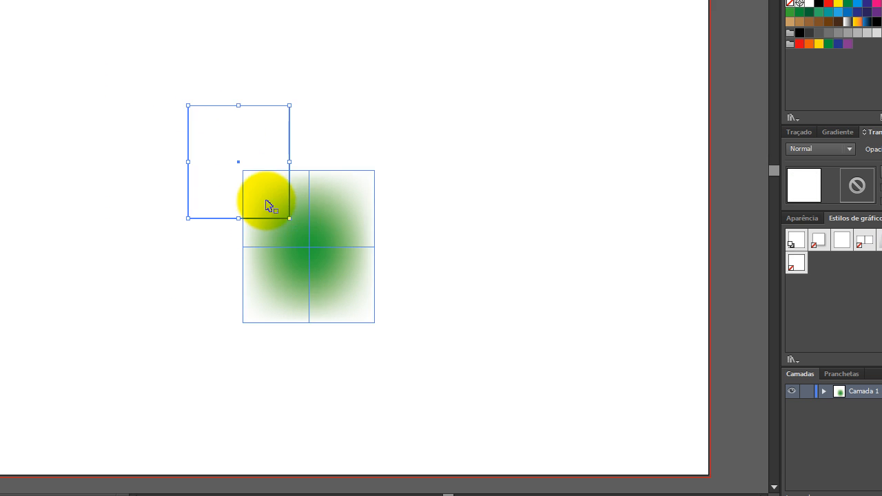
Add a mesh point at the white rectangle's centre with the Mesh tool
left_click_drag(243, 193, 242, 166)
left_click(120, 156)
left_click(237, 169)
left_click(89, 167)
Select both overlapping meshes, display the Pathfinder operations, and try to exclude their overlap
left_click_drag(124, 57, 417, 358)
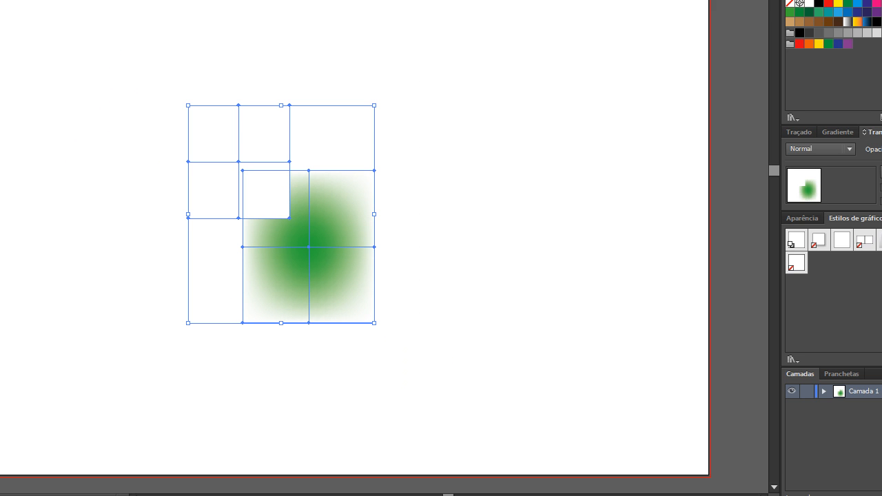
left_click(0, 0)
mouse_move(0, 0)
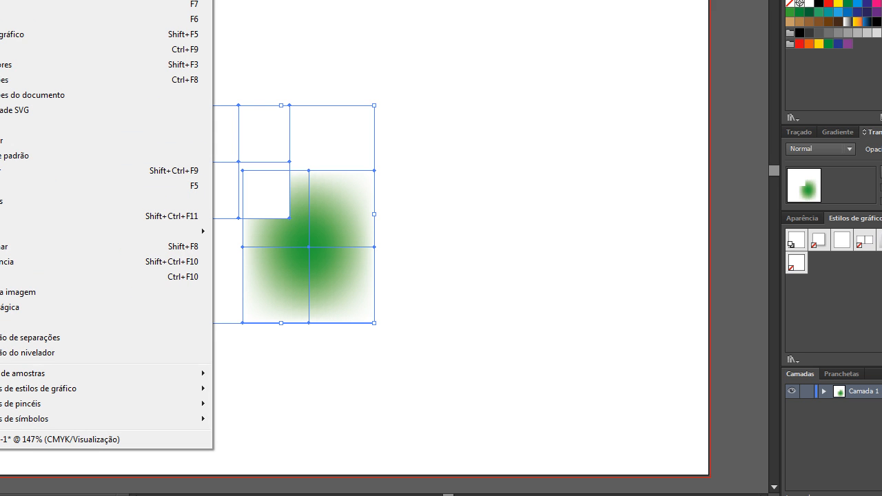
left_click(7, 170)
left_click_drag(583, 50, 627, 46)
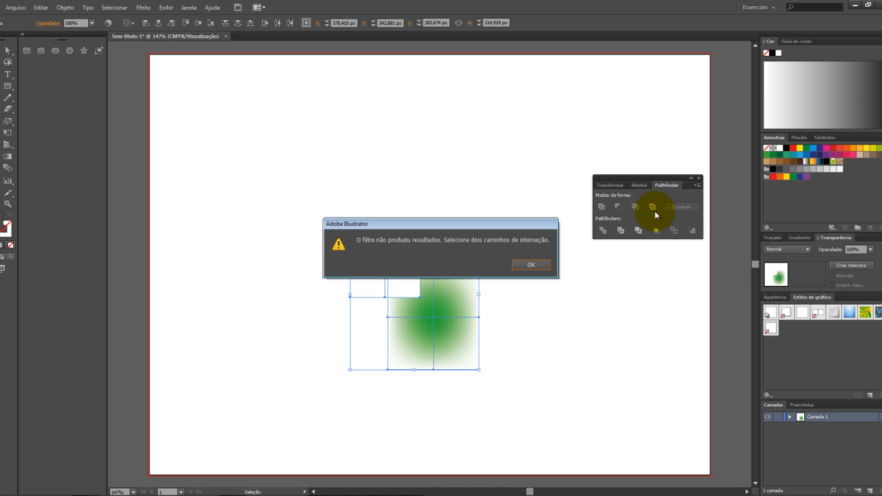
left_click(528, 265)
left_click_drag(297, 206, 521, 397)
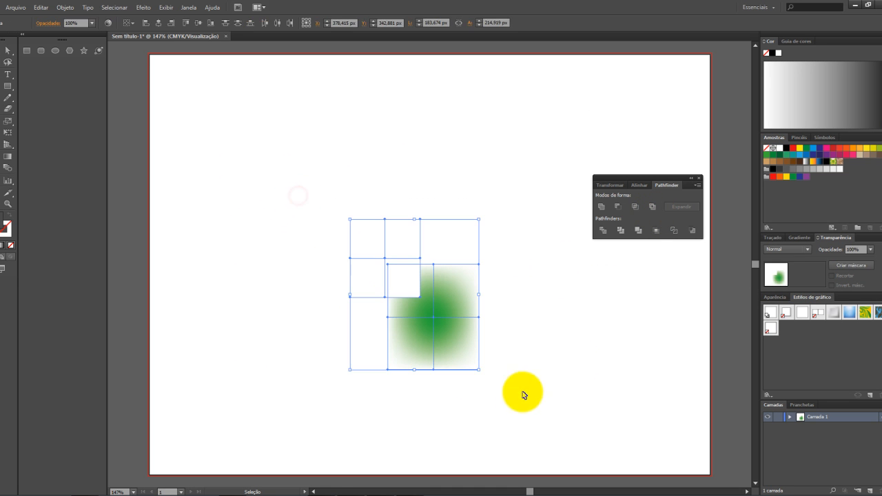
left_click(650, 207)
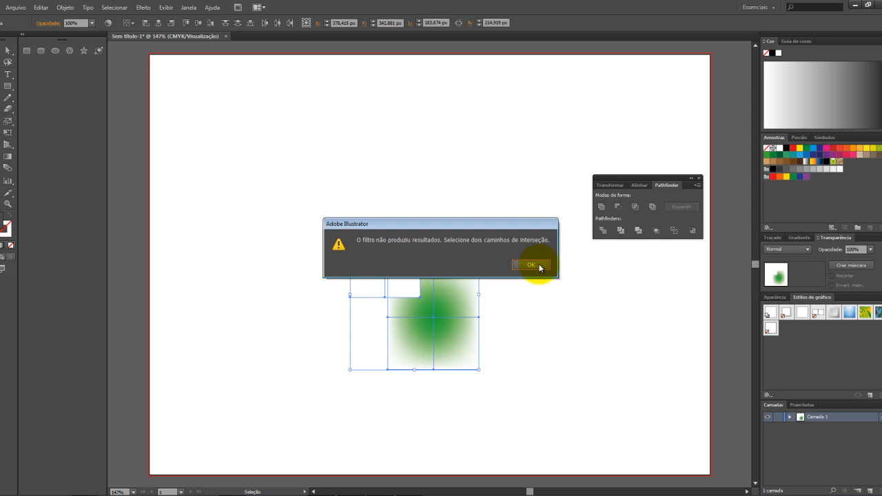
left_click(537, 263)
Select only the white mesh's central point with Direct Selection and colour it near-black, hex 010F05
left_click(252, 215)
key("a")
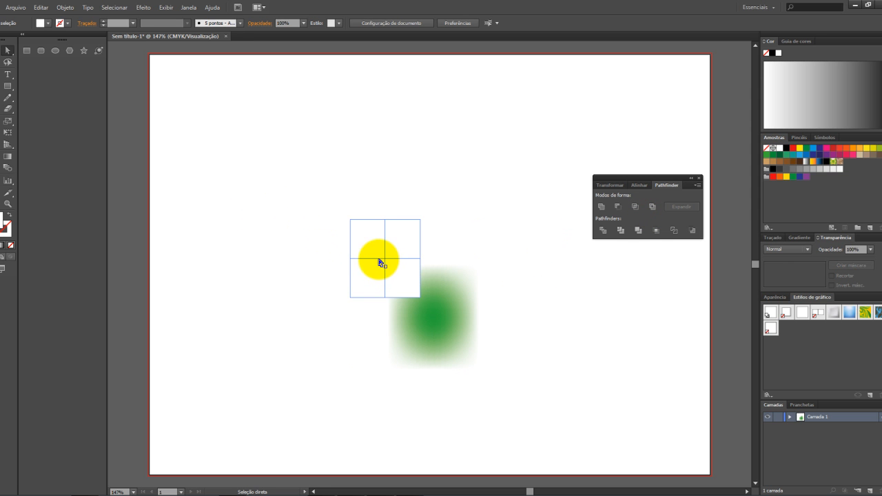
left_click(385, 259)
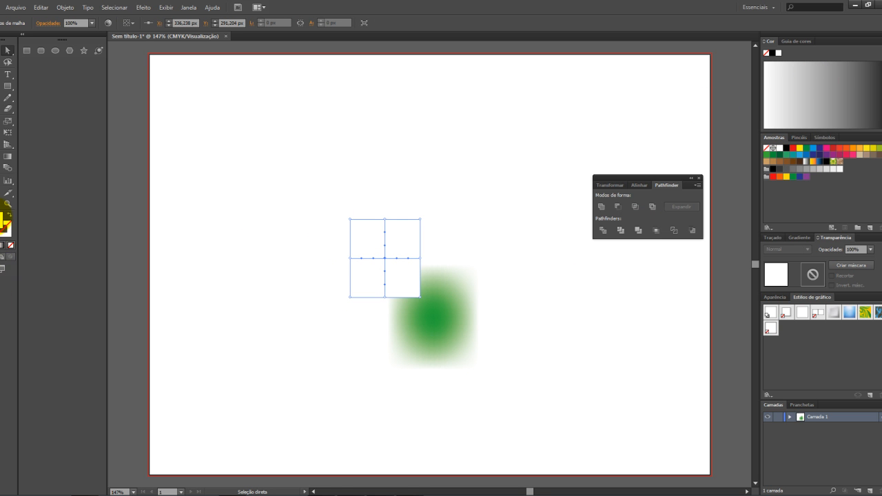
double_click(4, 222)
left_click_drag(562, 127, 597, 206)
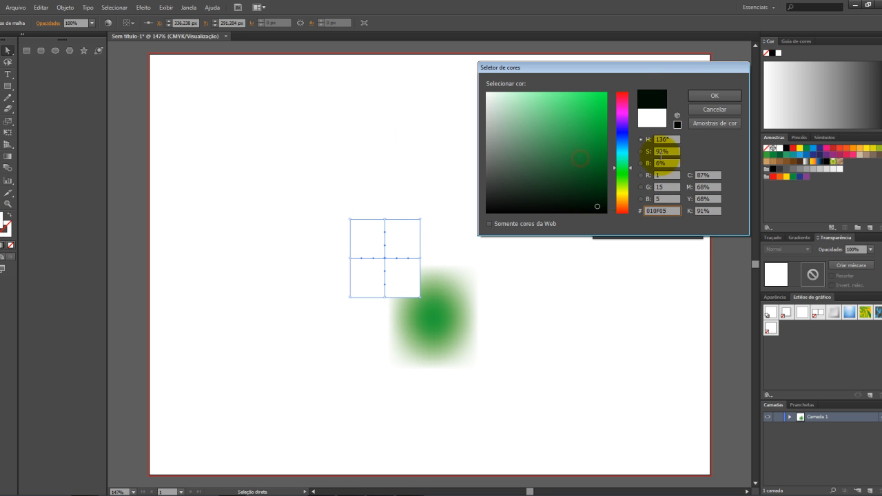
left_click(705, 94)
key("v")
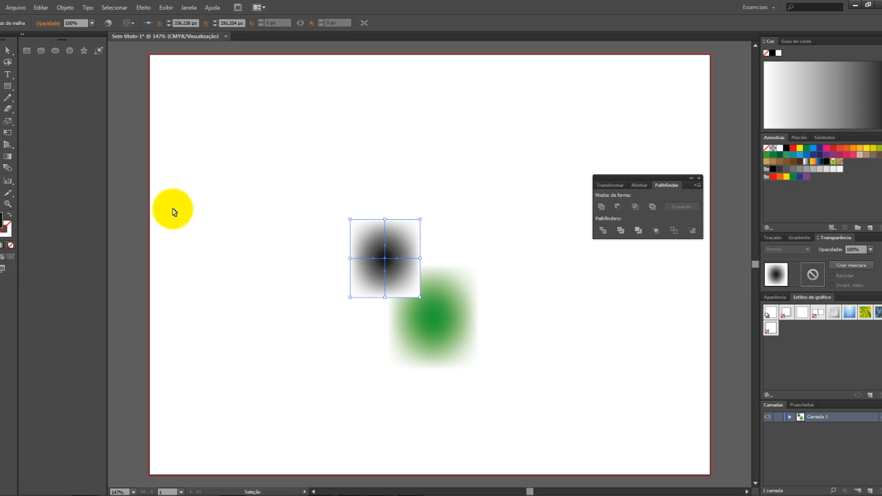
Select the black and green meshes and try to combine them with several Pathfinder operations, including Exclude, Unite and Intersect
left_click(171, 208)
left_click_drag(290, 216, 512, 418)
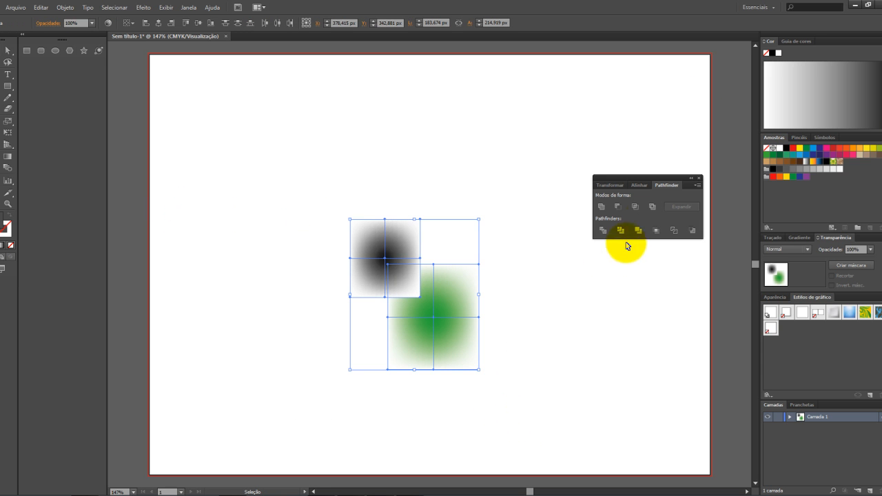
left_click(652, 207)
left_click(519, 267)
left_click(602, 207)
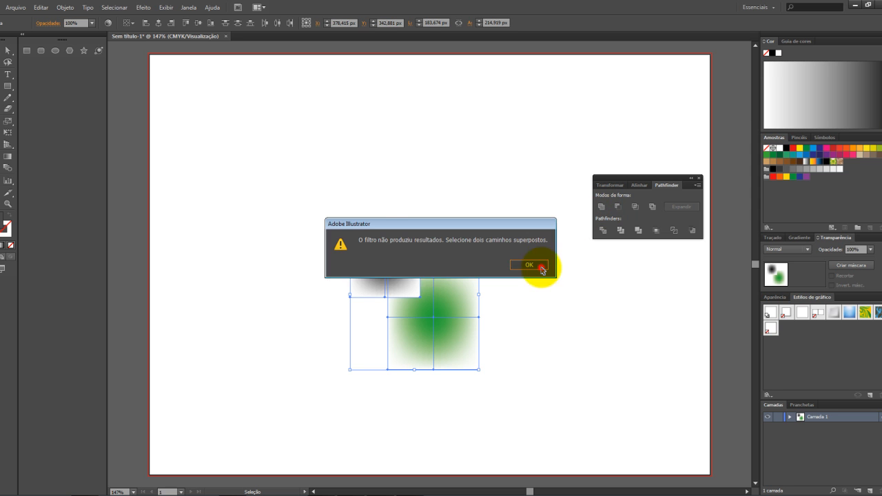
left_click(541, 267)
left_click(604, 231)
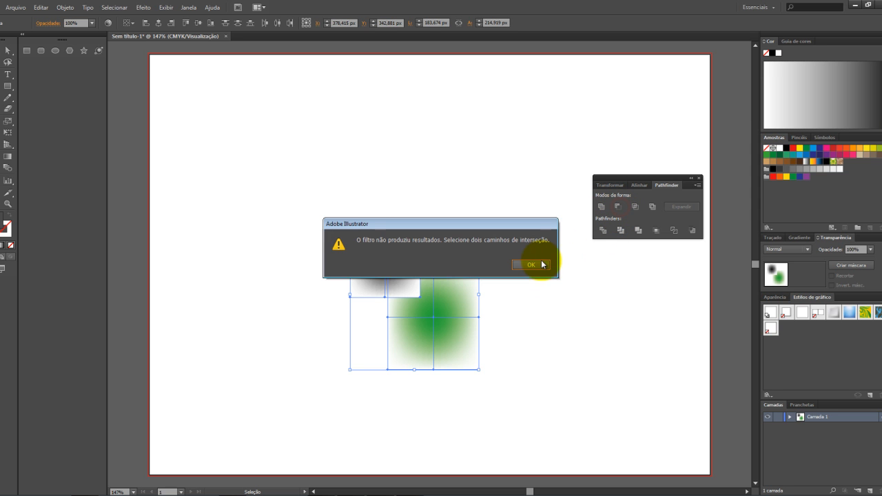
left_click(543, 264)
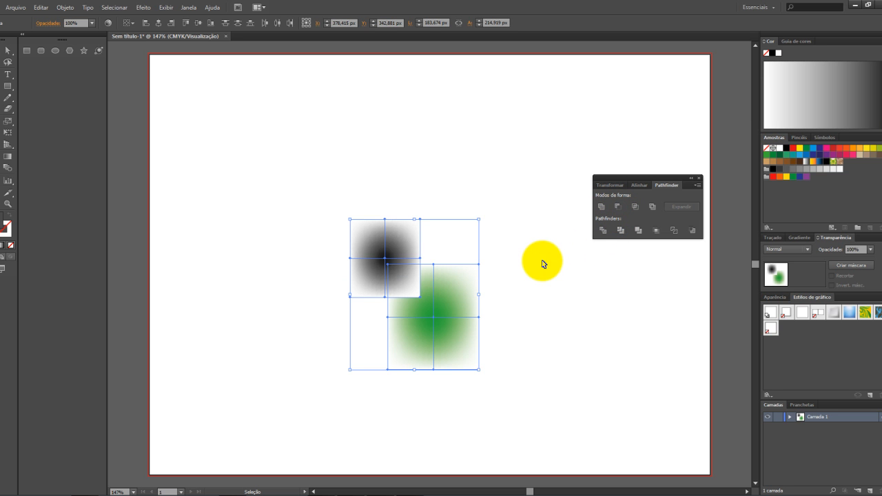
left_click(635, 206)
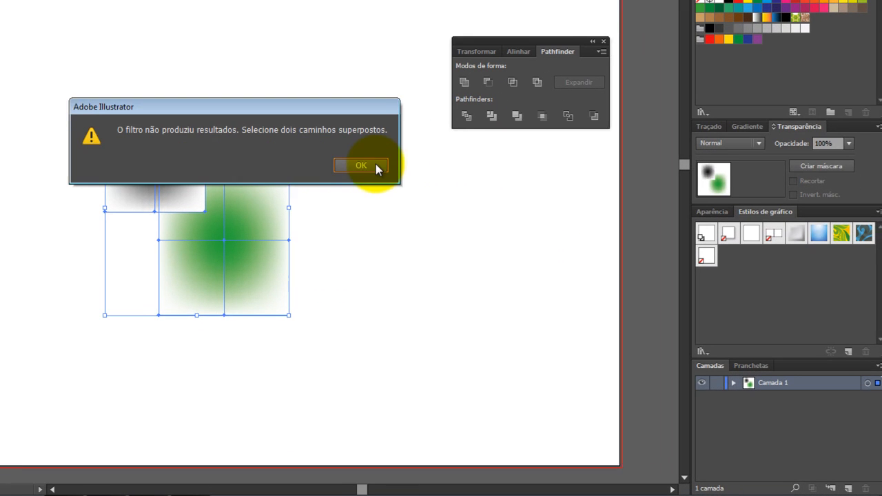
left_click(473, 232)
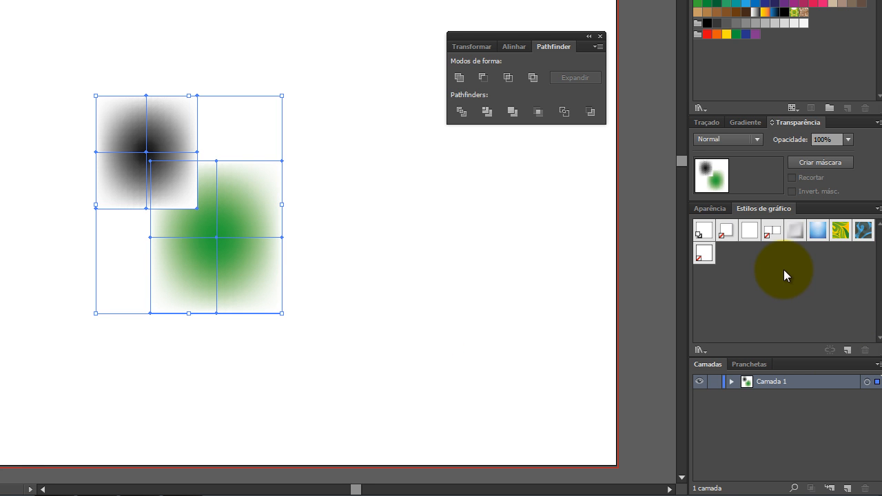
Move the black mesh over the left part of the green mesh so that their centres are level
left_click(3, 143)
left_click_drag(128, 166, 154, 243)
left_click(87, 259)
left_click_drag(71, 75, 368, 380)
left_click(4, 241)
left_click_drag(168, 242, 215, 242)
Select both overlapping meshes and try to merge their regions with the Shape Builder tool
left_click_drag(83, 114, 343, 353)
left_click_drag(101, 118, 352, 368)
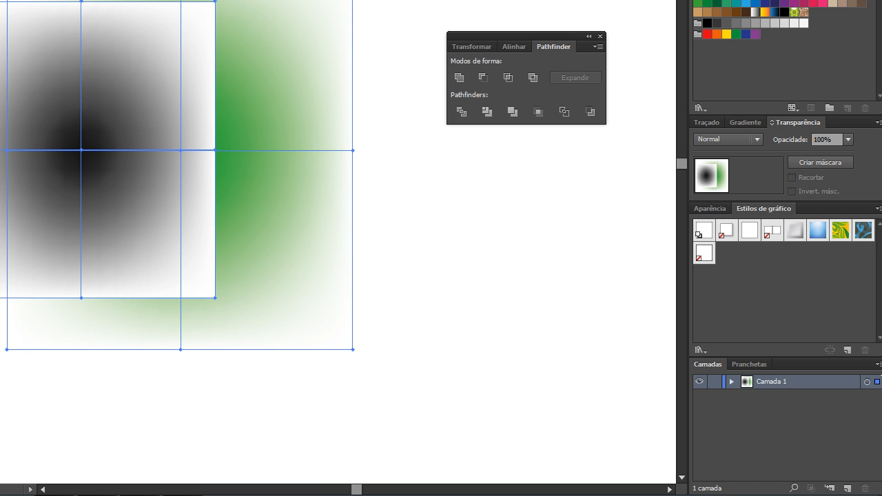
key("v")
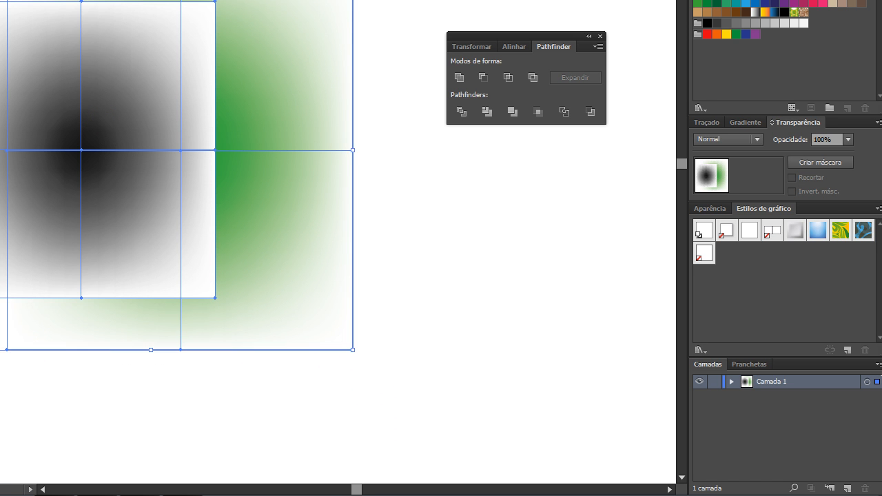
key("ctrl+shift+a")
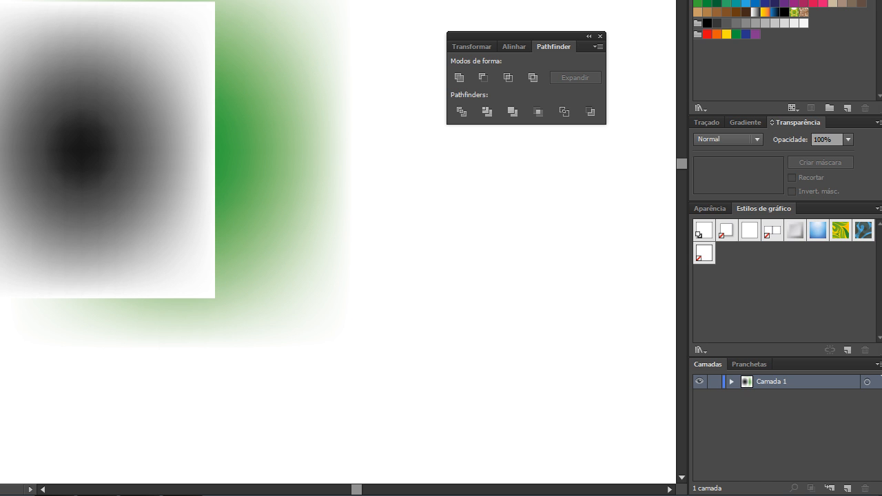
left_click(165, 136)
left_click(246, 114)
left_click(287, 123)
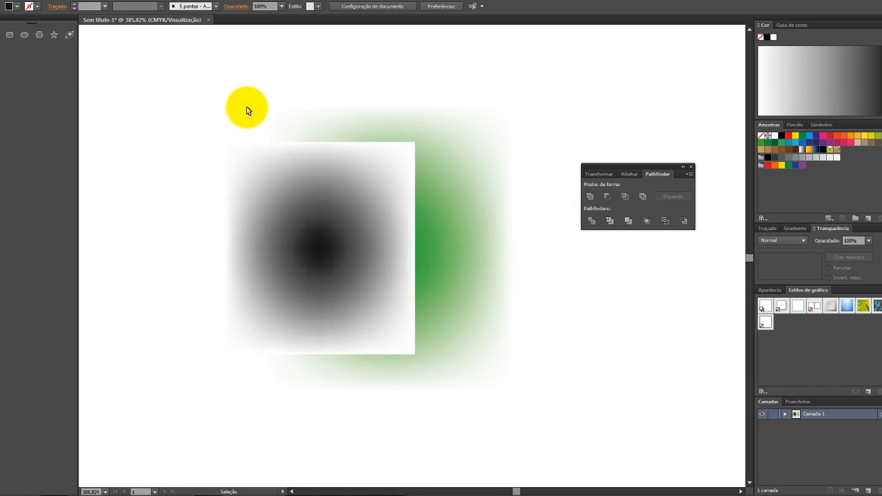
left_click_drag(228, 90, 524, 400)
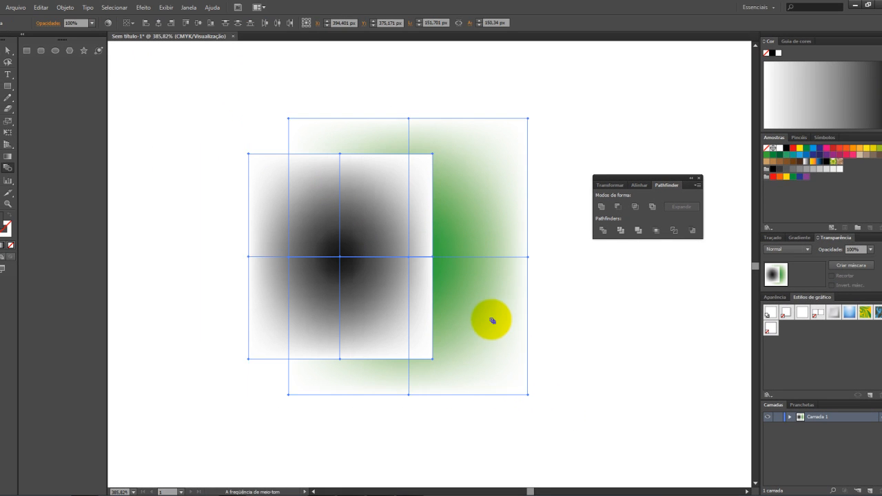
left_click(492, 317)
left_click(428, 315)
left_click(460, 317)
left_click(420, 308)
left_click(459, 308)
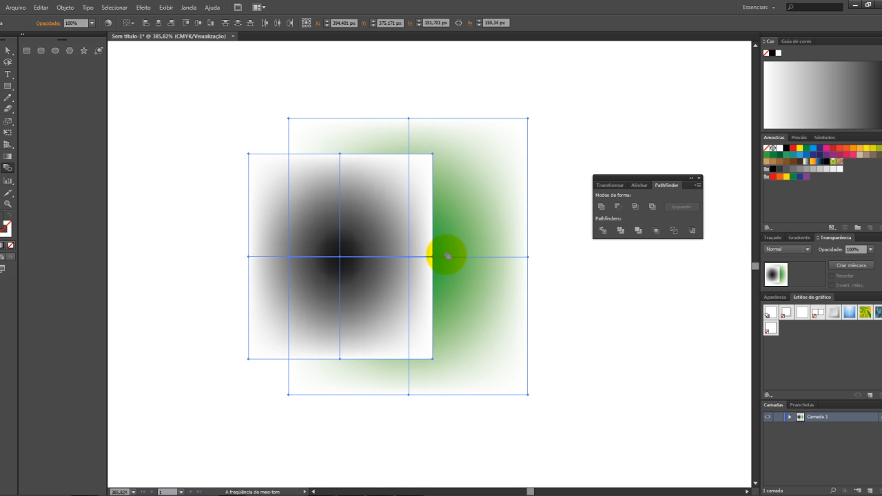
left_click(200, 160)
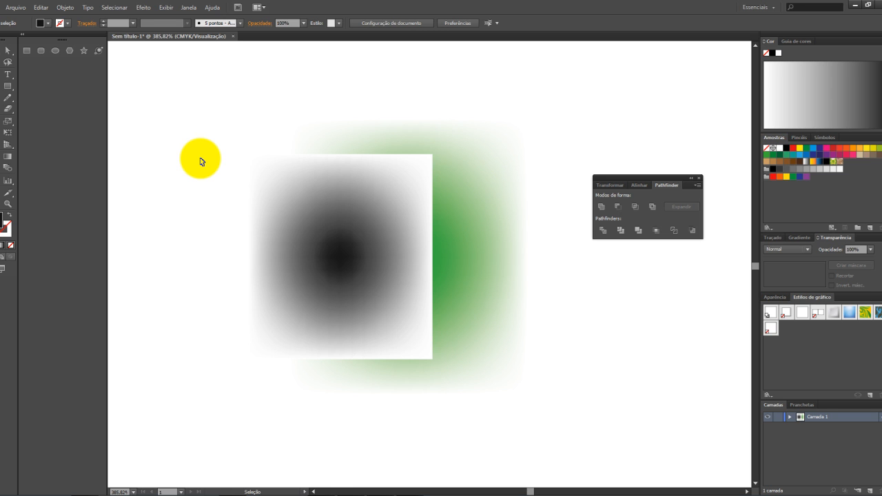
left_click(65, 7)
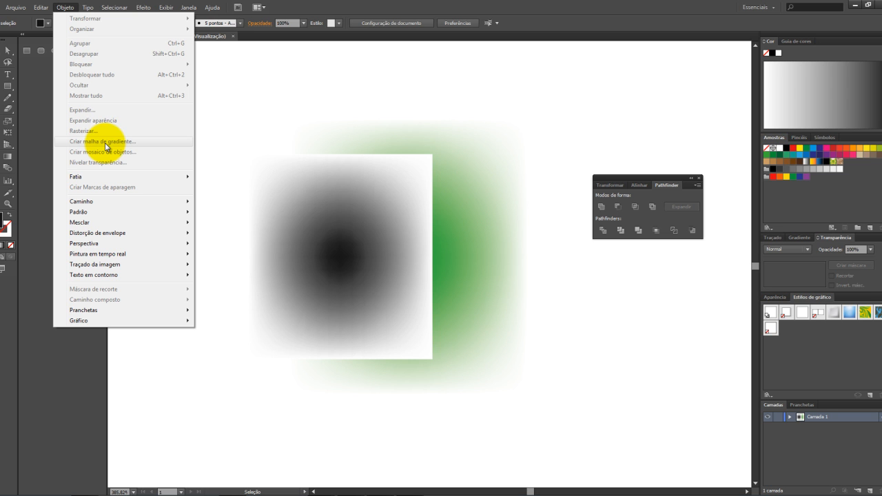
left_click(420, 7)
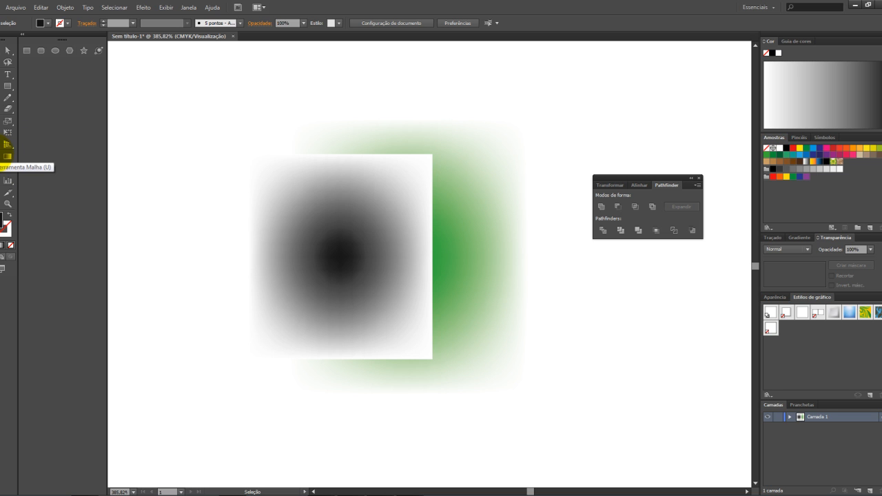
left_click(569, 14)
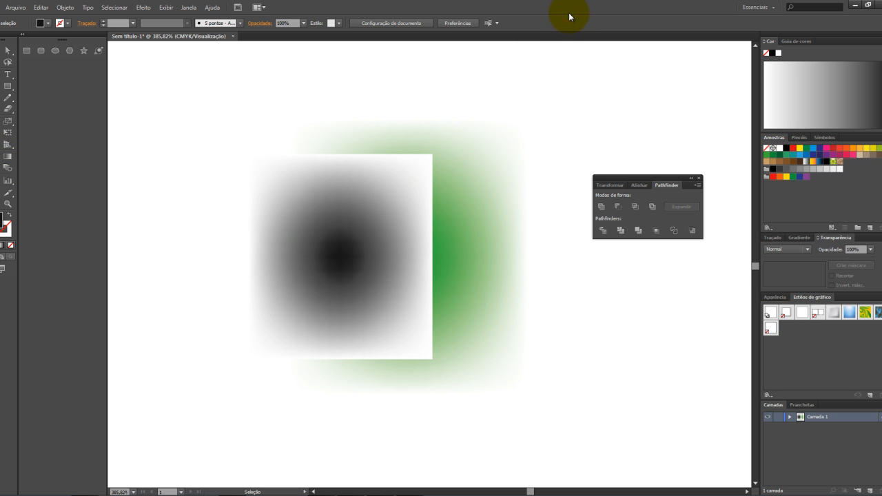
left_click(340, 256)
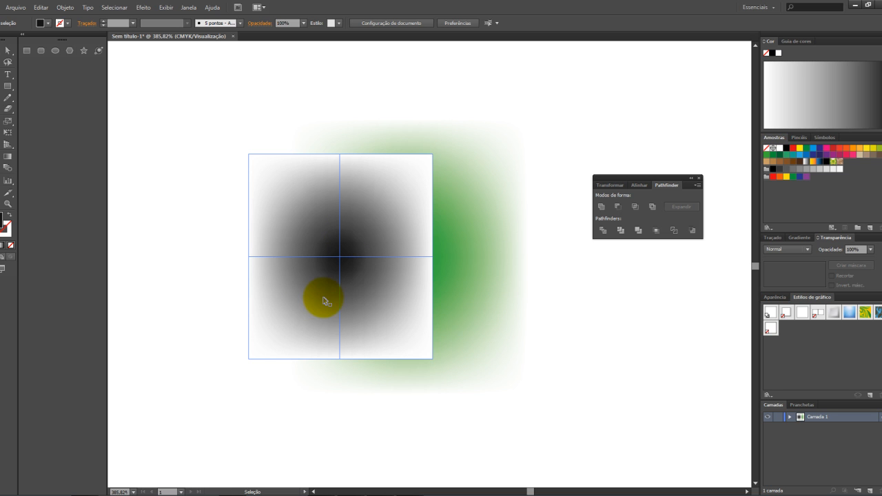
left_click(242, 250)
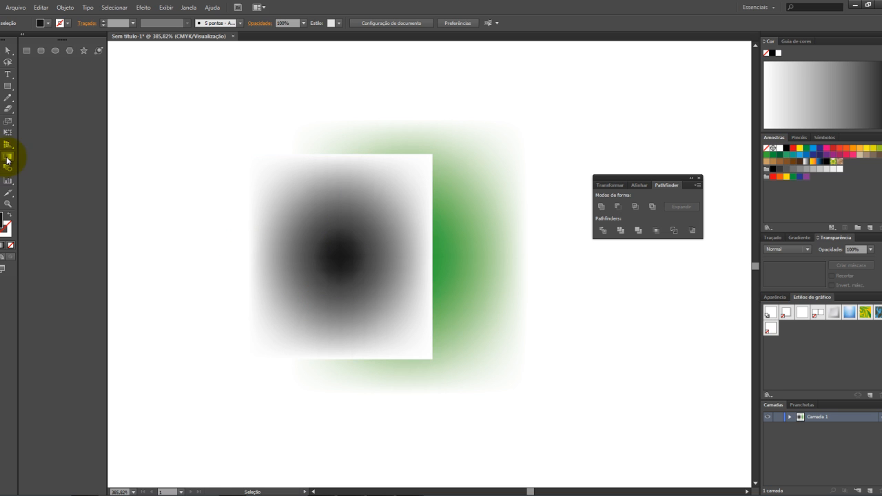
left_click(457, 248)
left_click(231, 185)
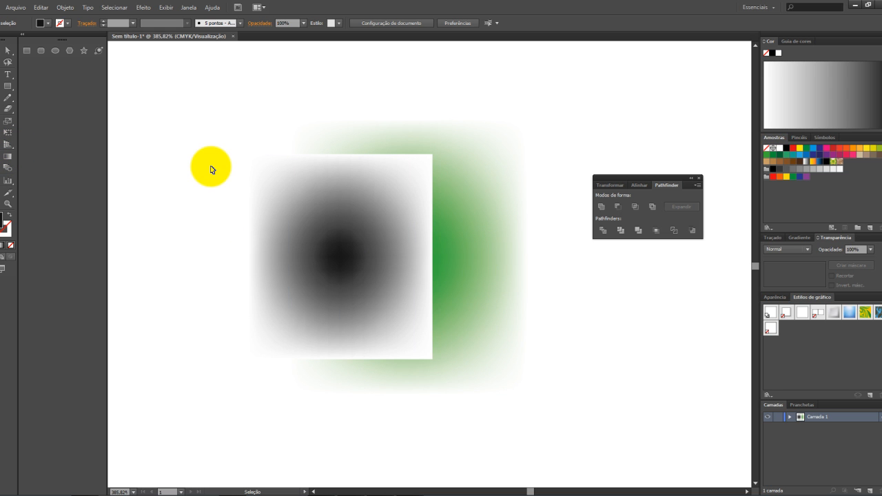